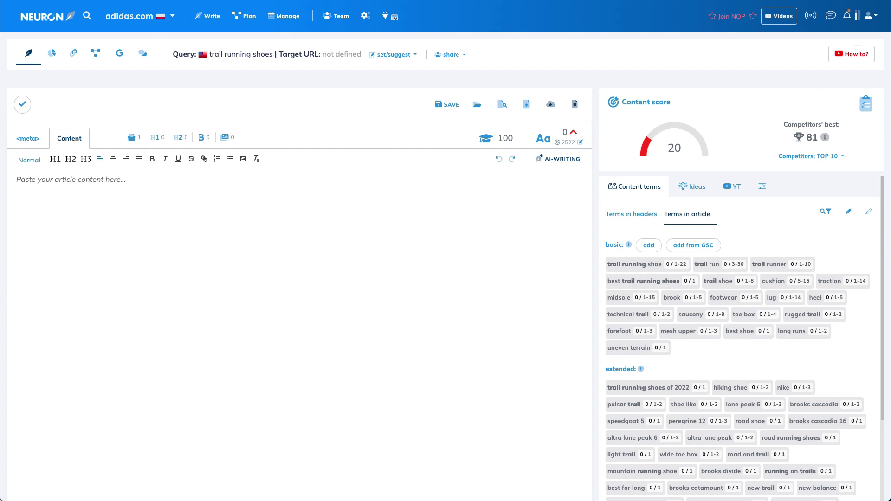
Step: Open the AI Description template, pre-filled with trail running terms, sample text and a 400-word limit
click(566, 162)
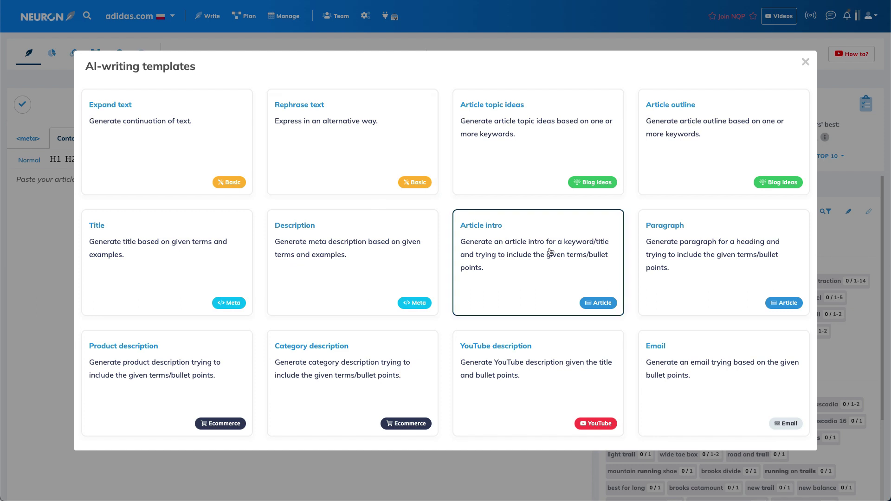
click(321, 236)
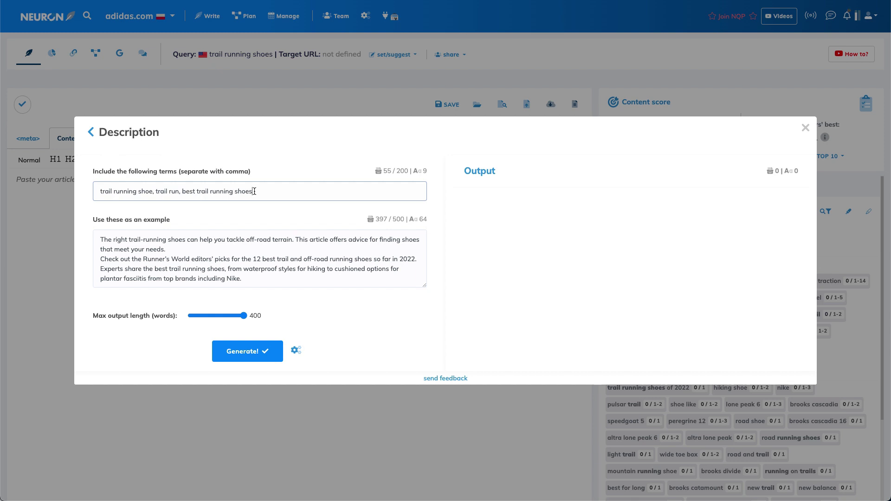
Step: Generate five description paragraphs about trail running shoes from the Description form and review them
scroll(186, 246, down, 2)
scroll(186, 246, down, 1)
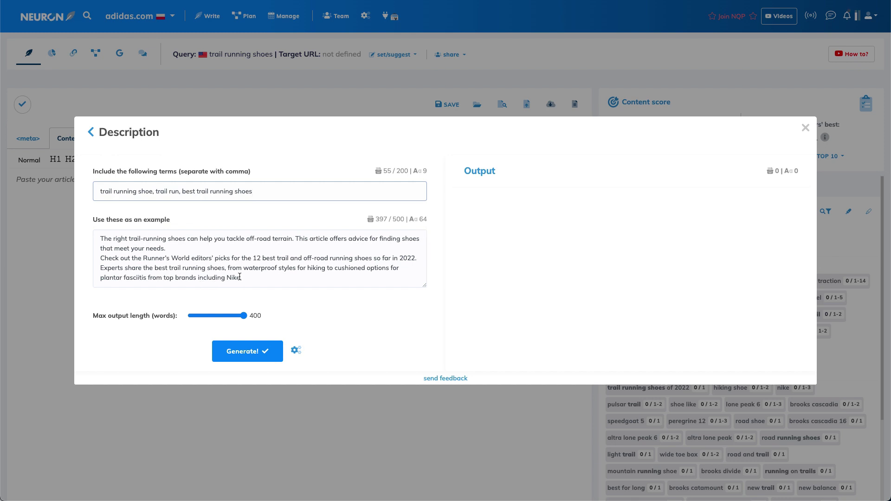
click(250, 352)
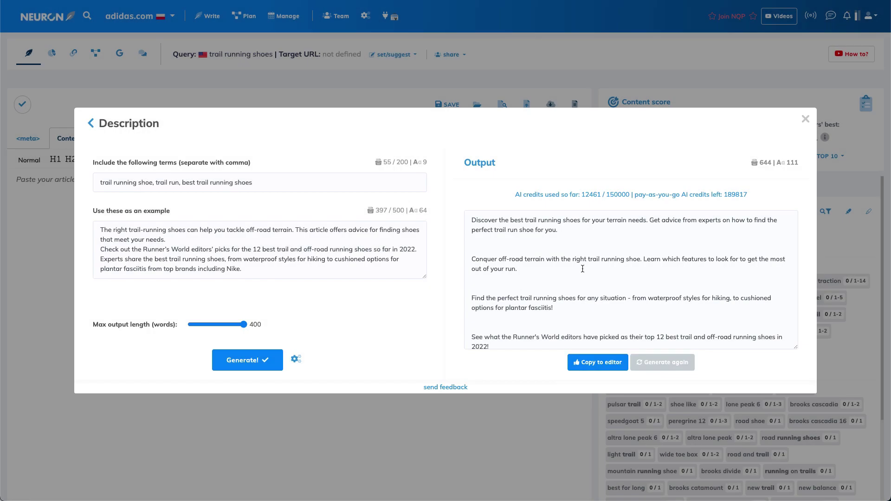
scroll(582, 265, down, 1)
scroll(581, 265, up, 1)
Step: Copy the five generated paragraphs into the article and select the third one
click(610, 362)
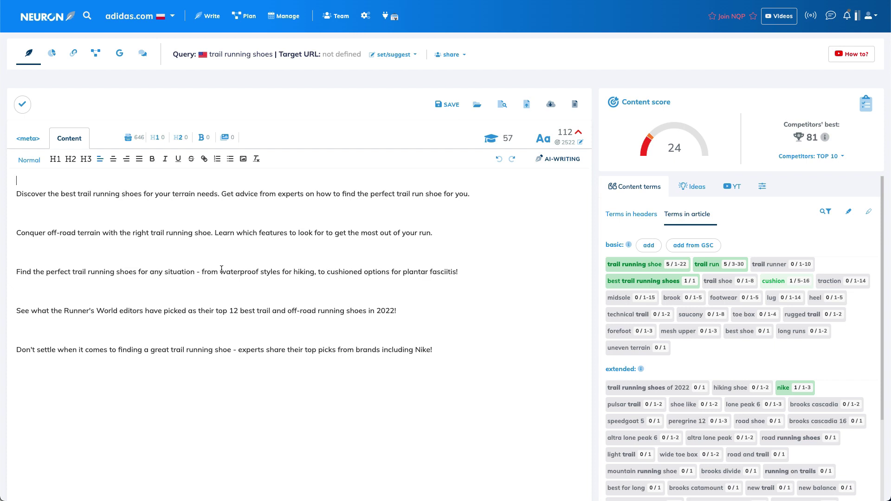
drag(464, 272, 11, 271)
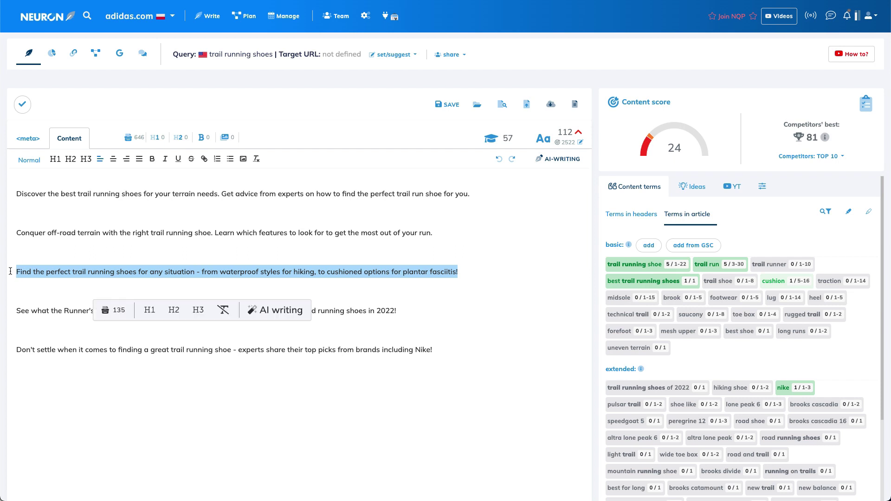
Step: Paste the third paragraph into the meta Description field, then return to the article content
click(28, 138)
click(169, 224)
key(ctrl+v)
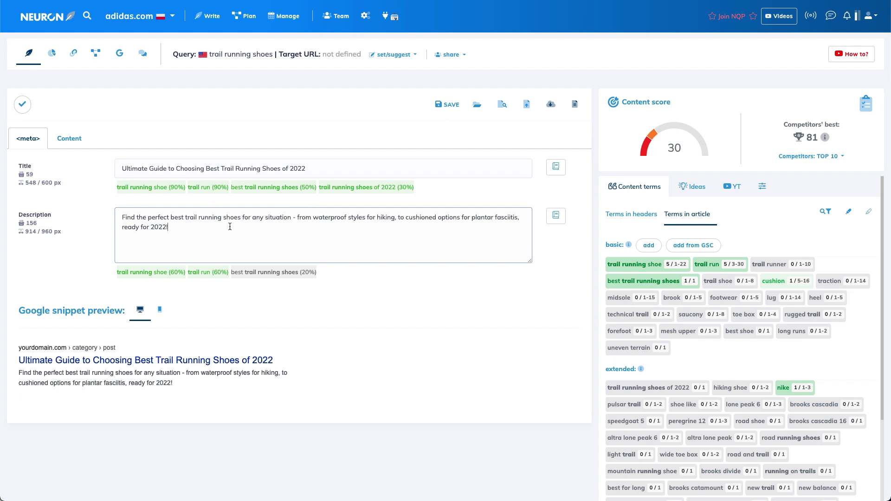
click(198, 167)
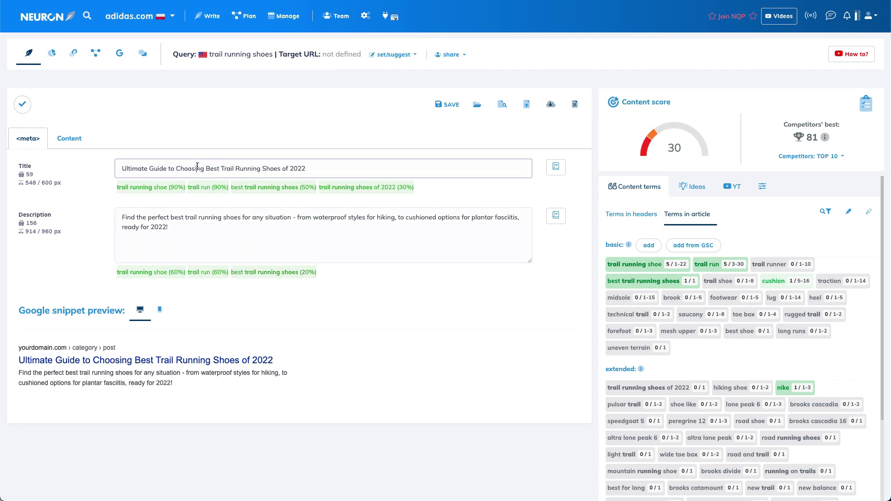
click(195, 224)
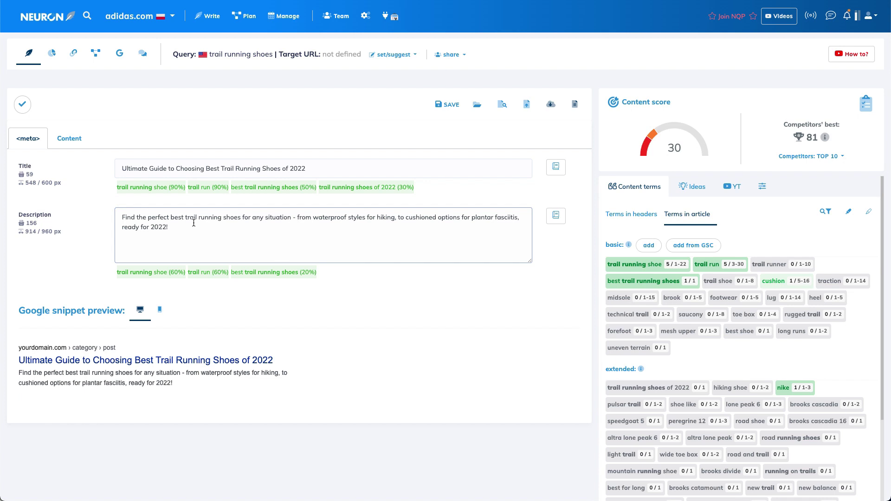
click(69, 139)
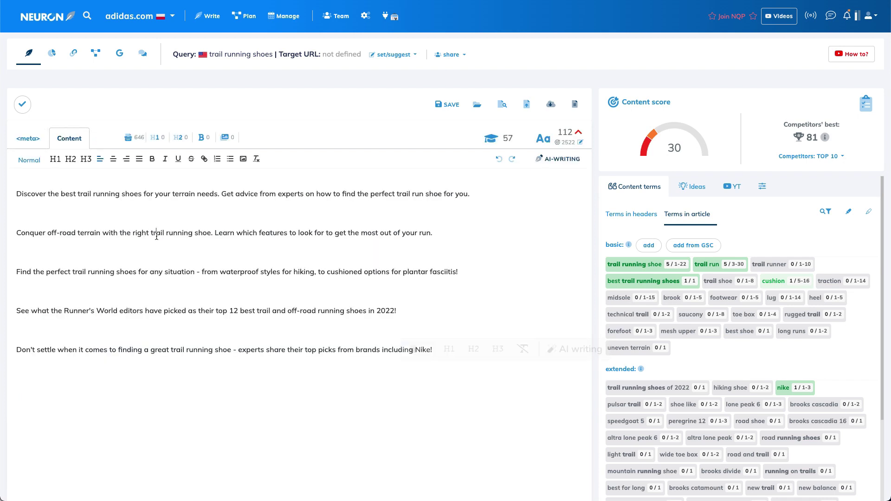
Step: Clear the article and start the Article topic ideas generator with the pasted keyword
key(ctrl+a)
key(BackSpace)
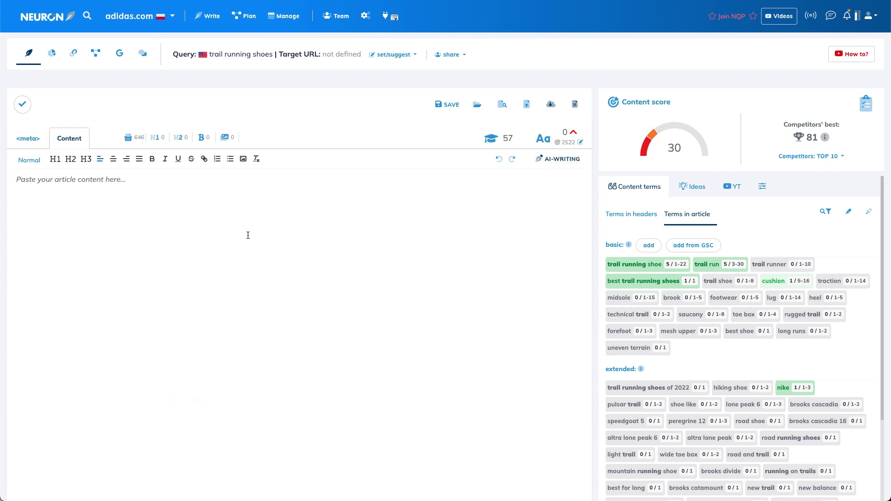
click(560, 159)
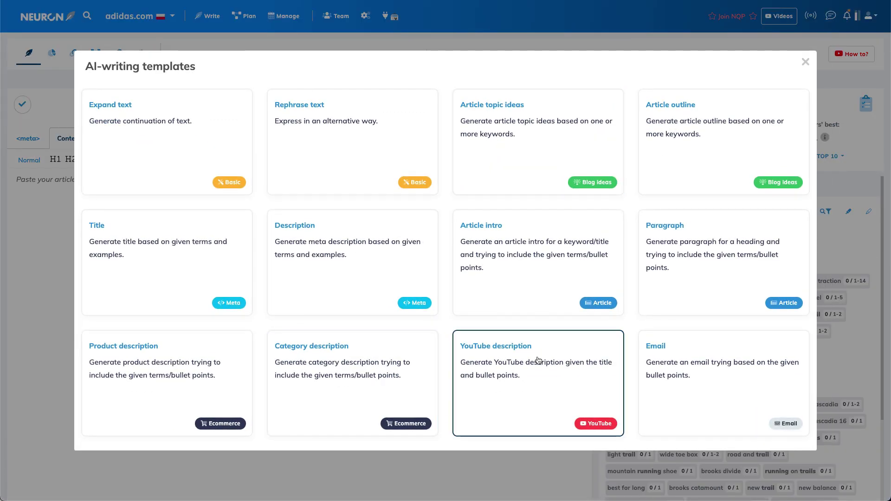
click(520, 130)
key(ctrl+v)
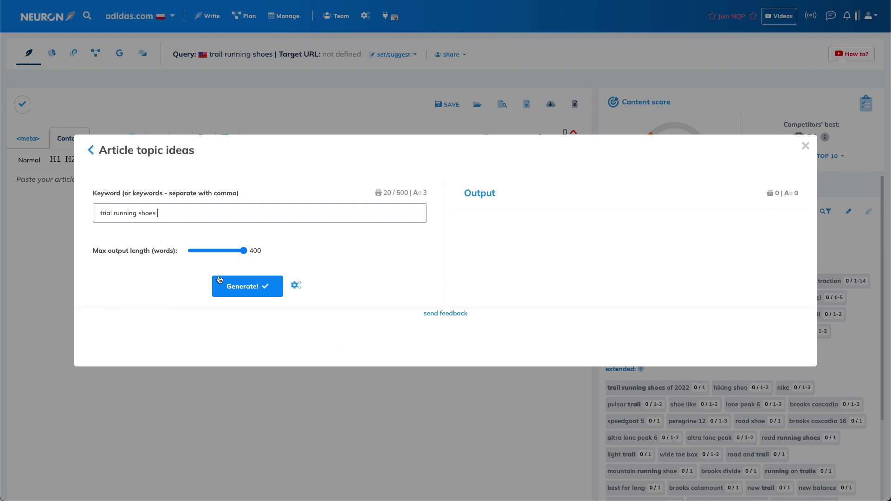
Step: Generate ten topic ideas about Trial Running Shoes and copy them into the article
click(253, 286)
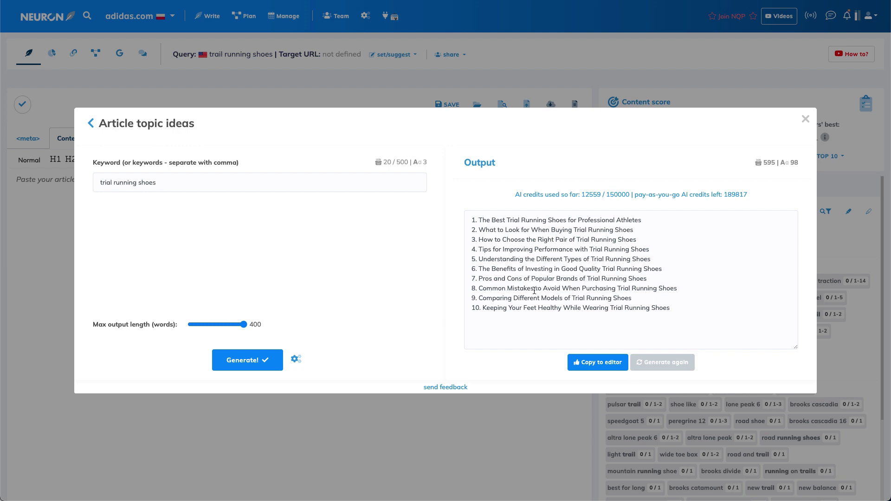
double_click(494, 307)
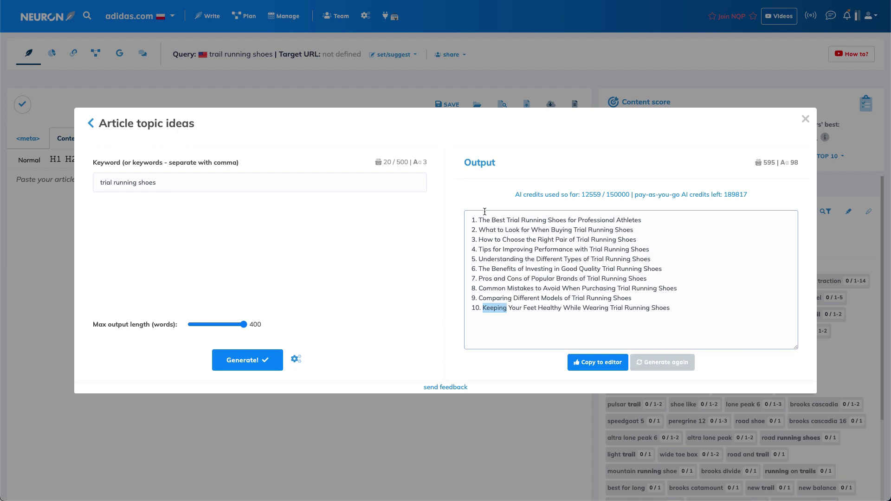
click(479, 218)
drag(480, 218, 645, 210)
click(598, 362)
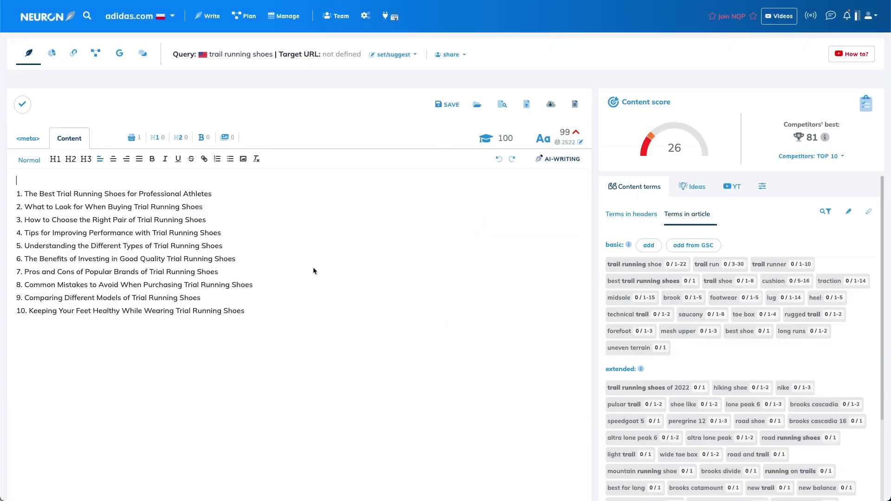
Step: Make 'The Best Trial Running Shoes for Professional Athletes' an unnumbered H1 with blank lines below
click(214, 192)
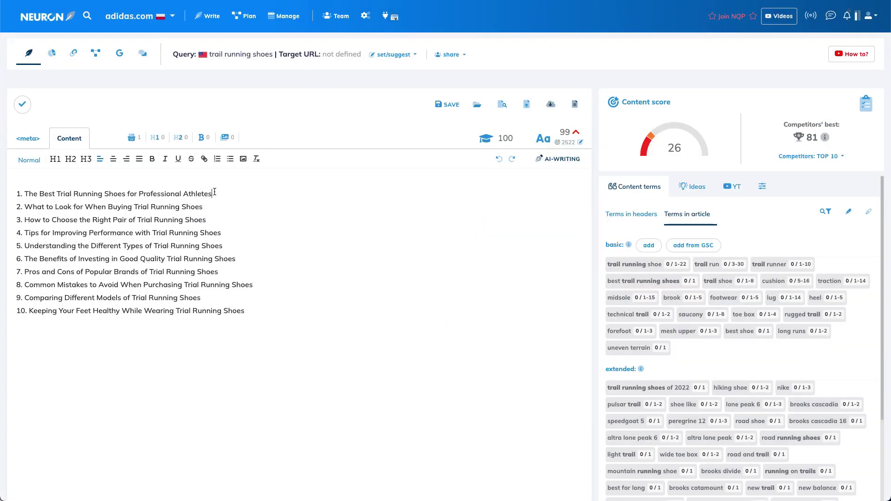
click(55, 159)
click(33, 214)
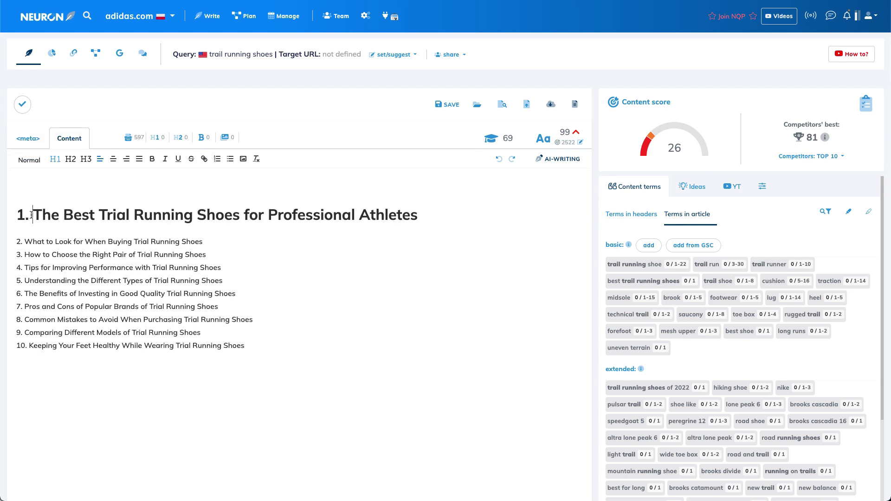
key(BackSpace)
key(BackSpace)
key(BackSpace)
click(16, 241)
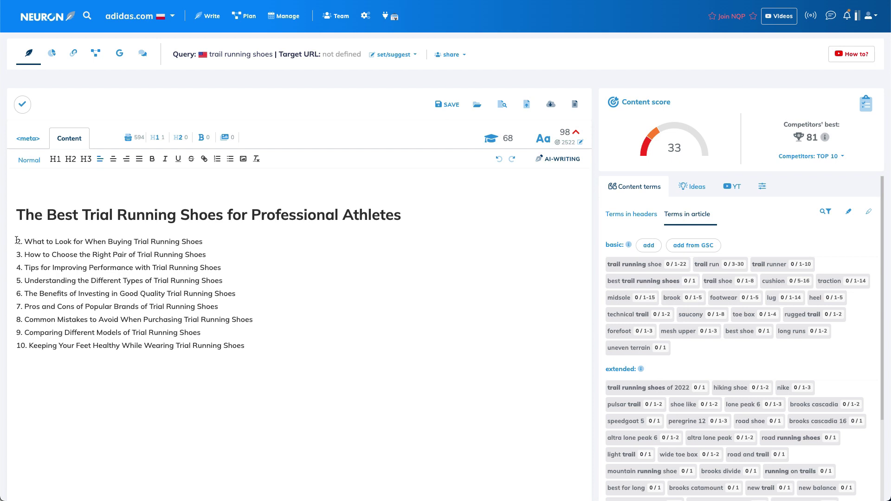
key(Return)
key(Return)
key(Return)
key(Return)
key(Return)
key(Return)
key(Return)
key(Return)
key(Return)
key(Return)
key(Return)
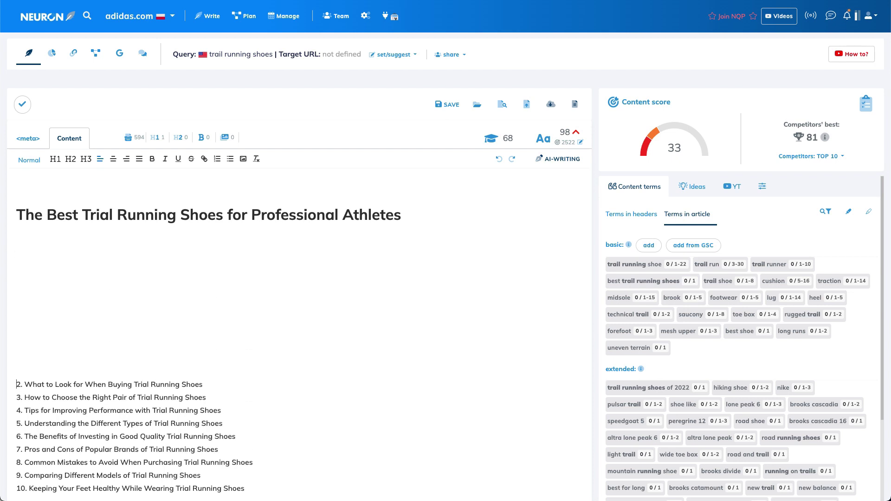
key(Up)
key(Up)
key(Up)
key(Up)
key(Up)
key(Up)
key(Up)
key(Up)
key(Up)
key(Up)
key(Up)
key(Up)
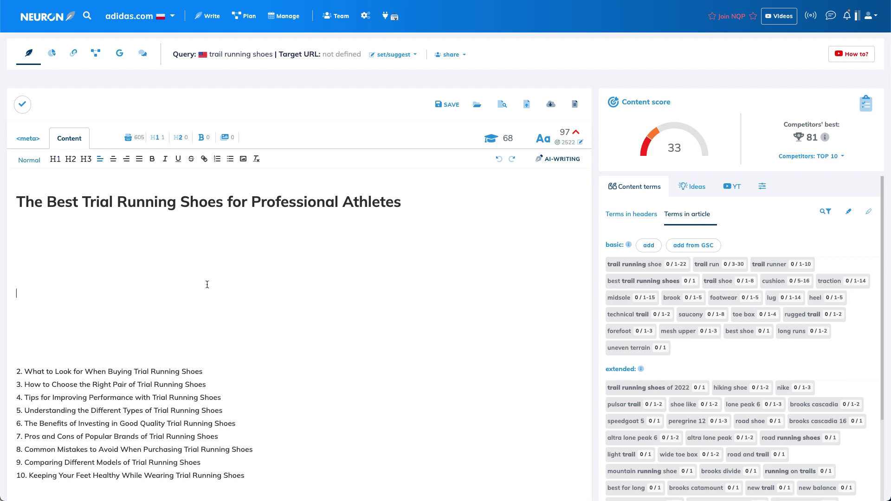
Step: Open the Article intro generator from the AI-writing templates below the heading
click(185, 260)
click(561, 159)
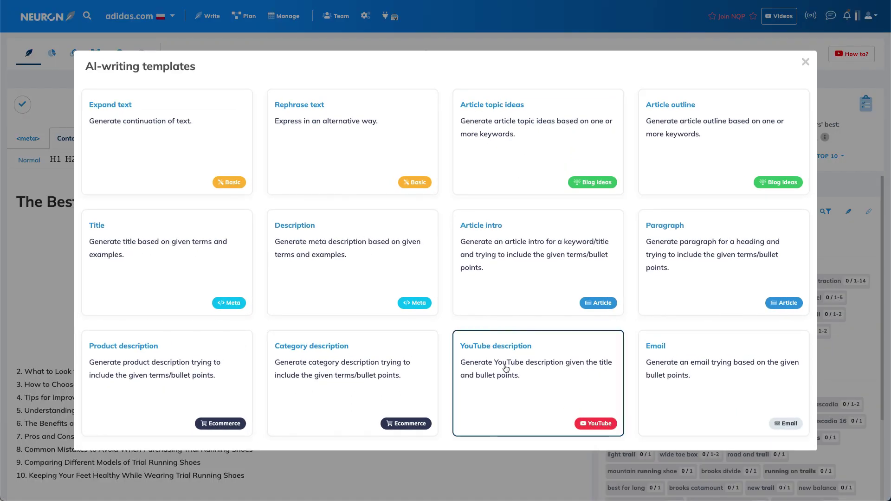
click(476, 354)
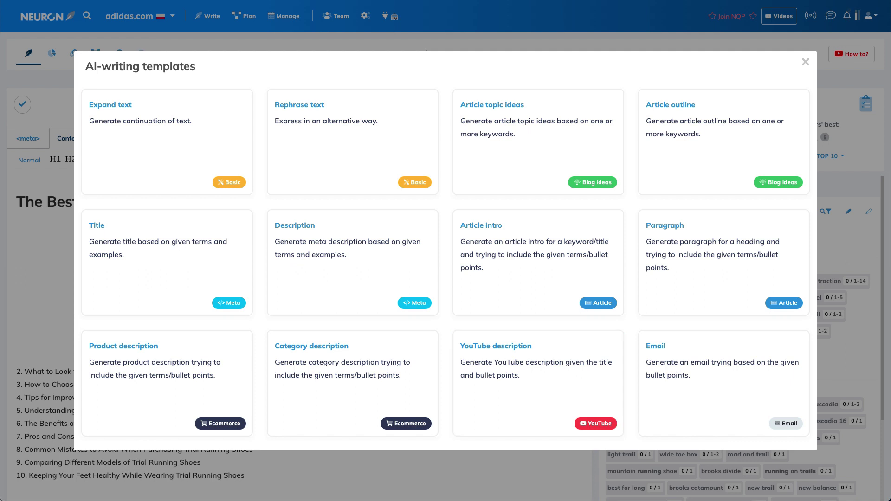
click(528, 274)
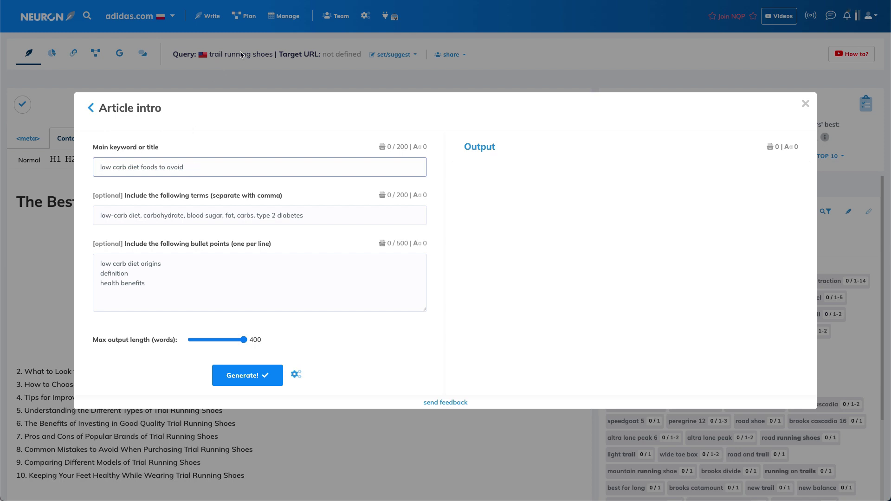
Step: Close the intro form and select 'What to Look for When Buying Trial Running' for reuse
click(806, 103)
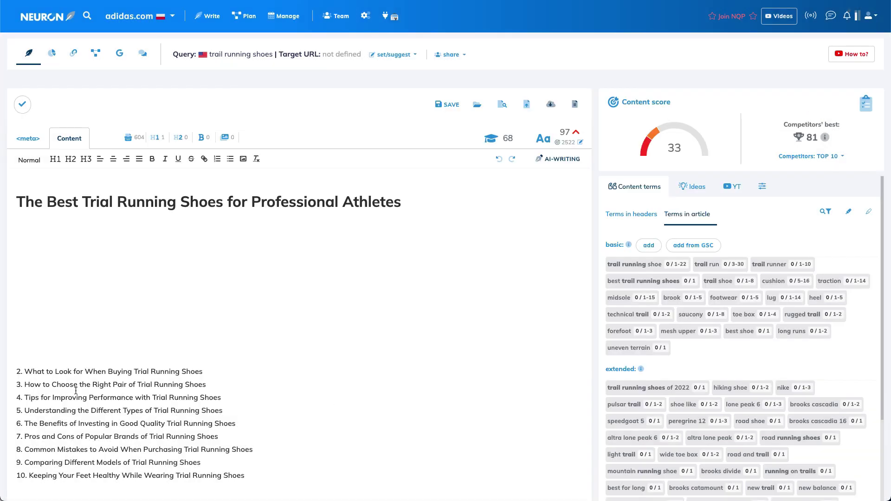
drag(25, 372, 179, 374)
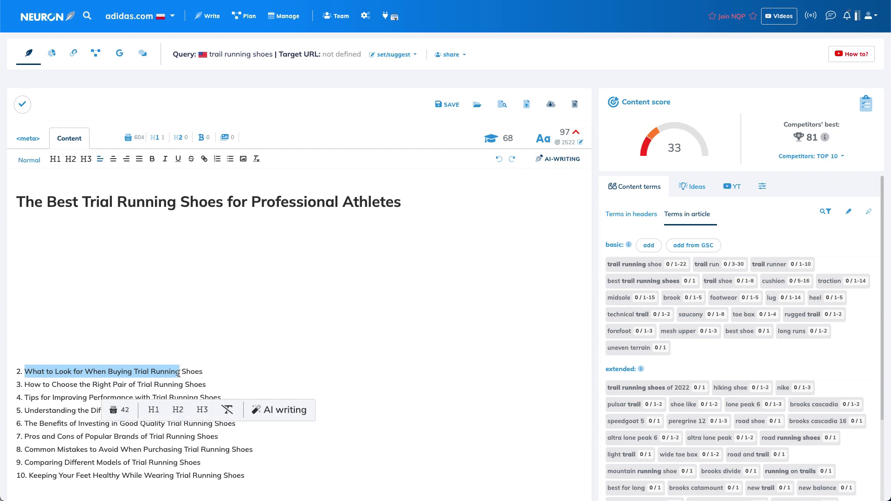
click(382, 294)
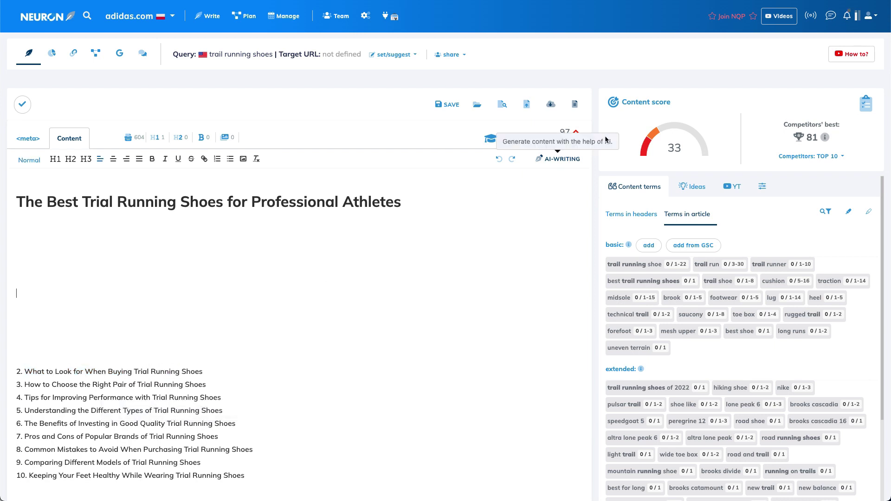
Step: Generate an Article intro for 'What to Look for When Buying Trial Running' at very high creativity
click(559, 159)
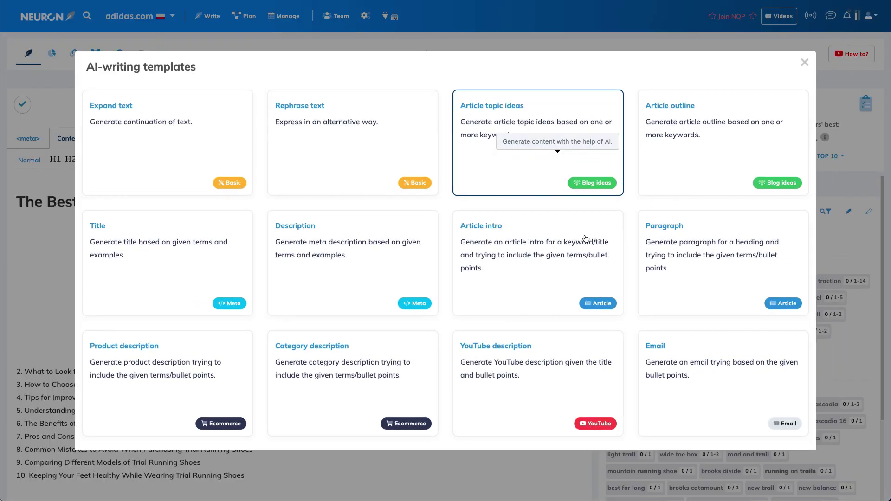
click(535, 250)
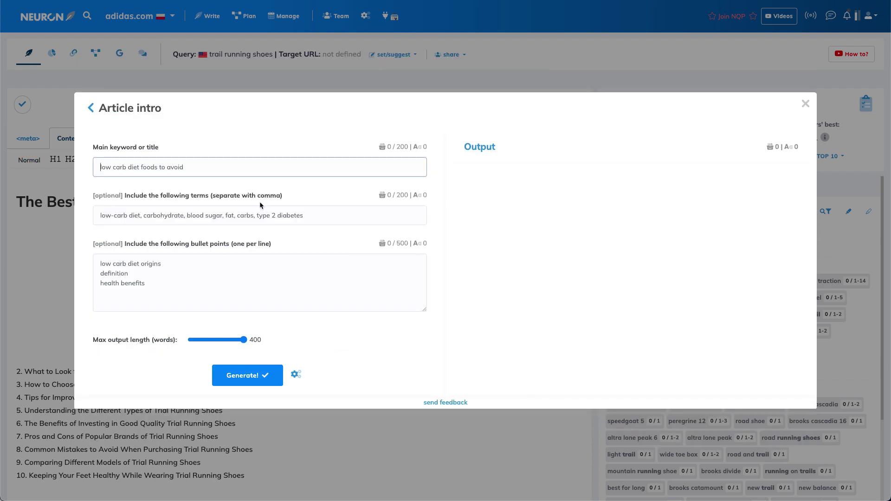
key(ctrl+v)
click(241, 214)
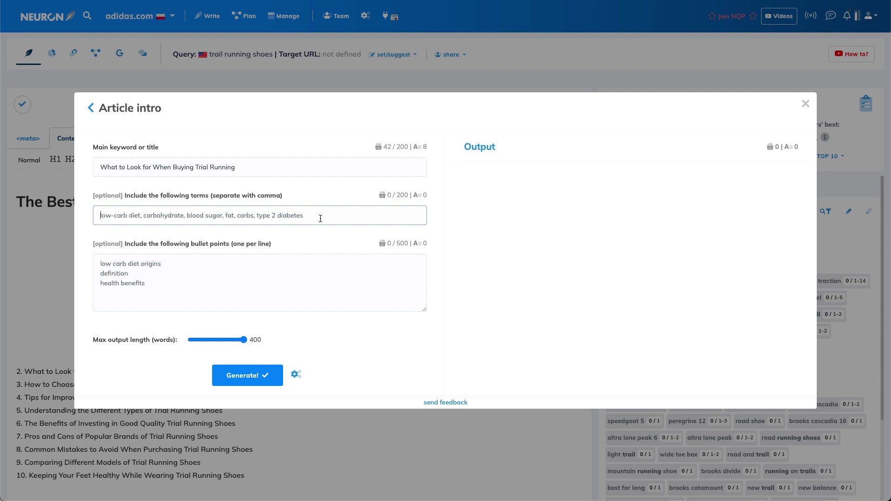
click(146, 288)
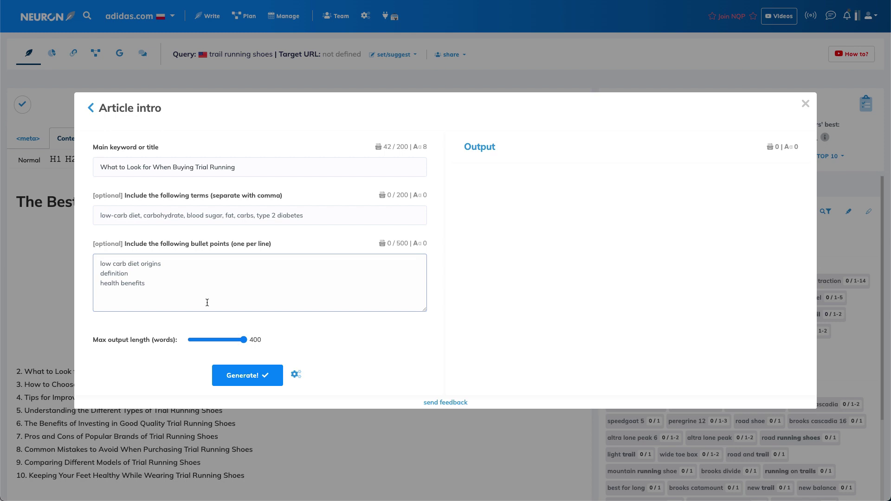
click(295, 374)
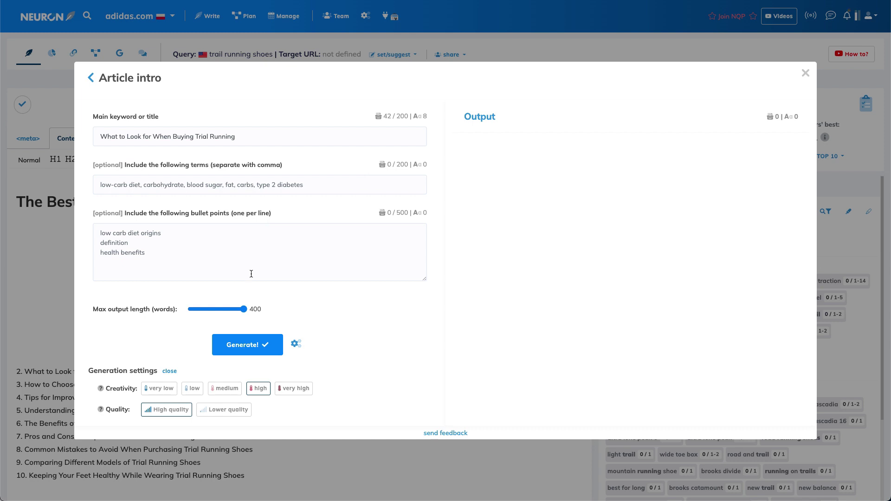
click(308, 391)
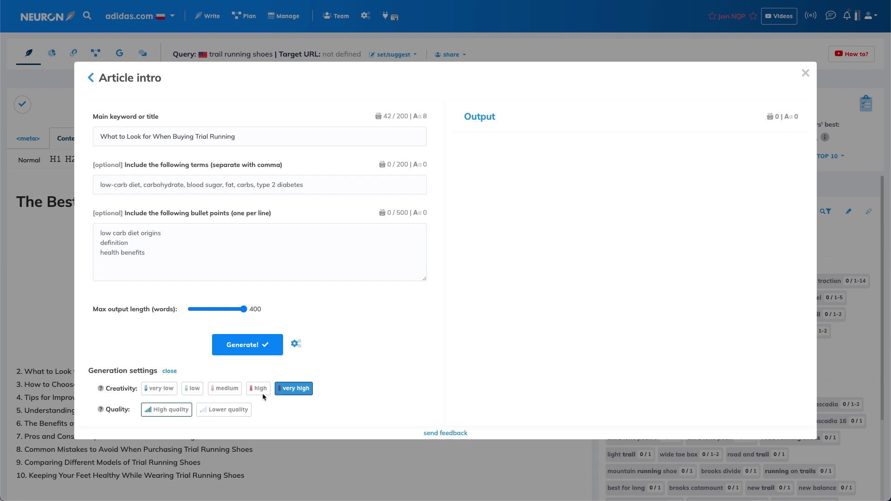
click(240, 350)
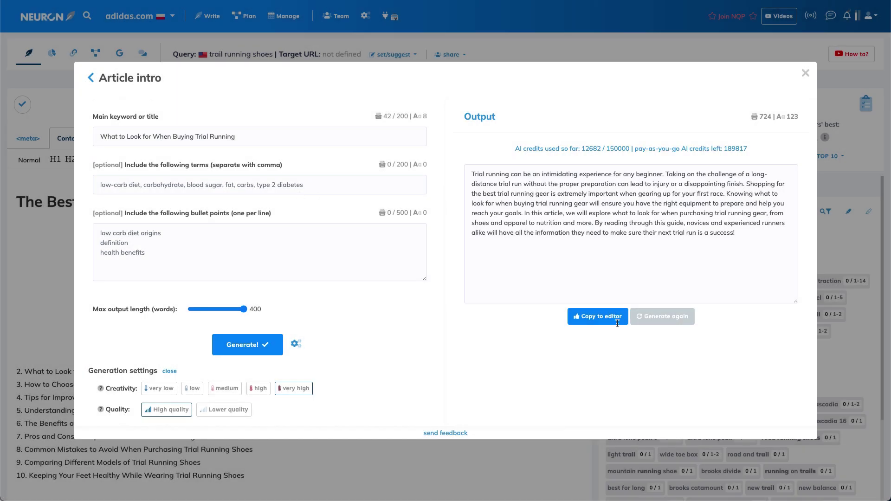
Step: Insert the intro directly under the H1 title, removing the blank line above and adding one after
click(603, 319)
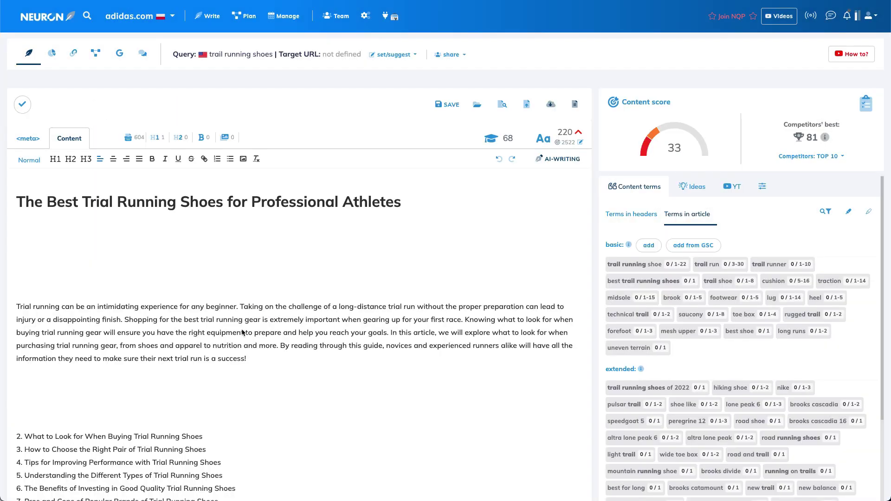
key(BackSpace)
key(BackSpace)
key(BackSpace)
key(BackSpace)
key(BackSpace)
key(BackSpace)
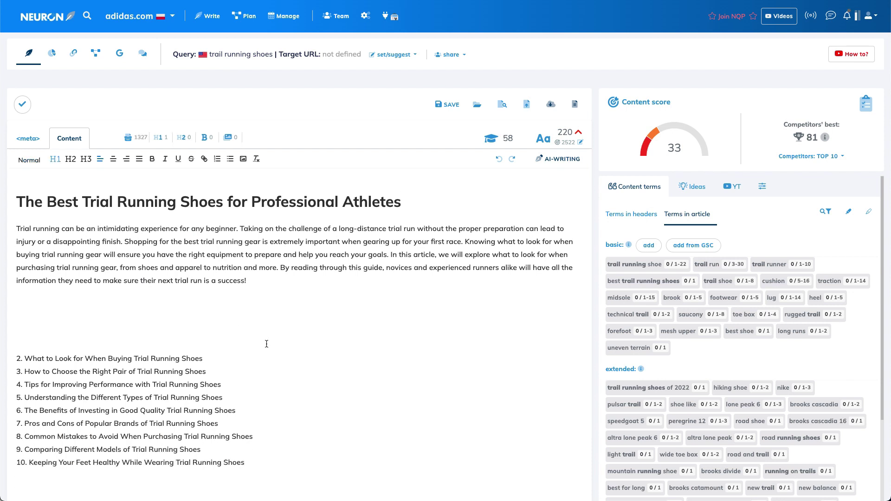
click(280, 287)
key(Return)
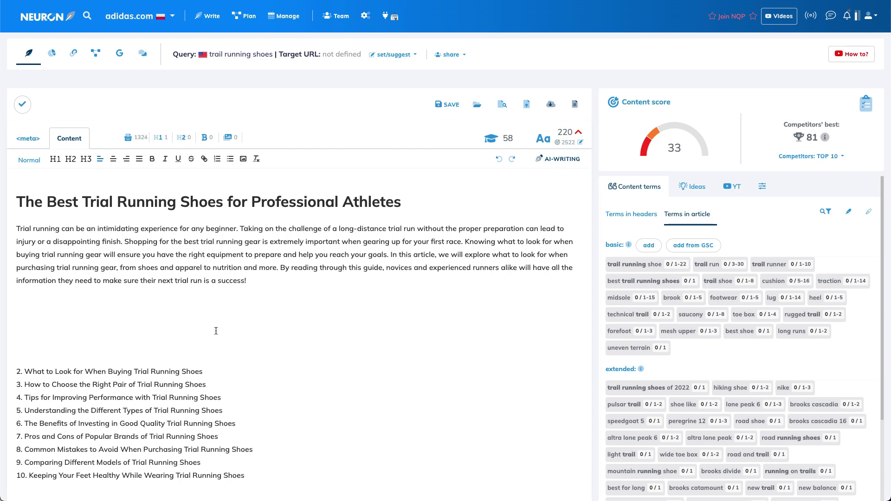
click(559, 159)
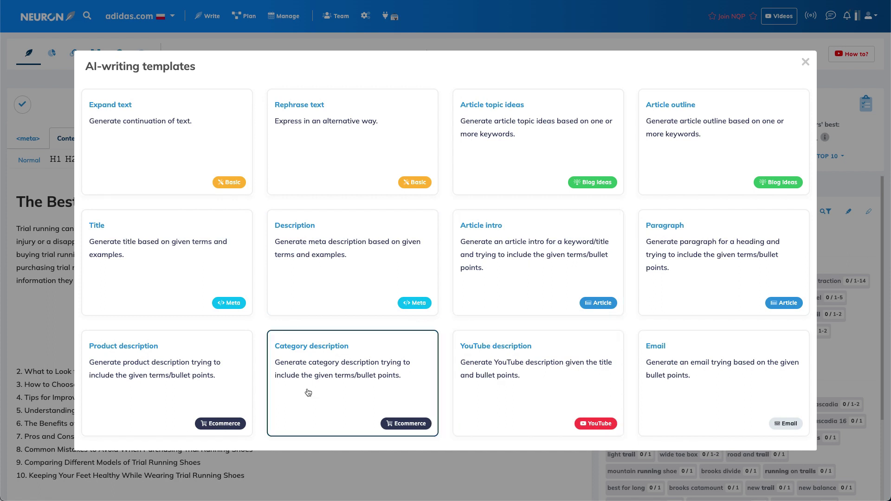
Step: Open Category description and review its 'running shoes for women' keyword, terms and bullet points
click(325, 379)
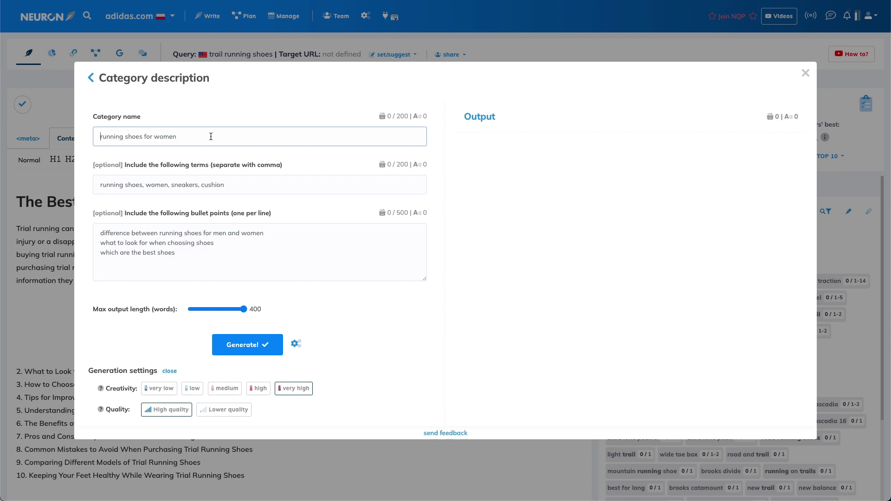
click(181, 185)
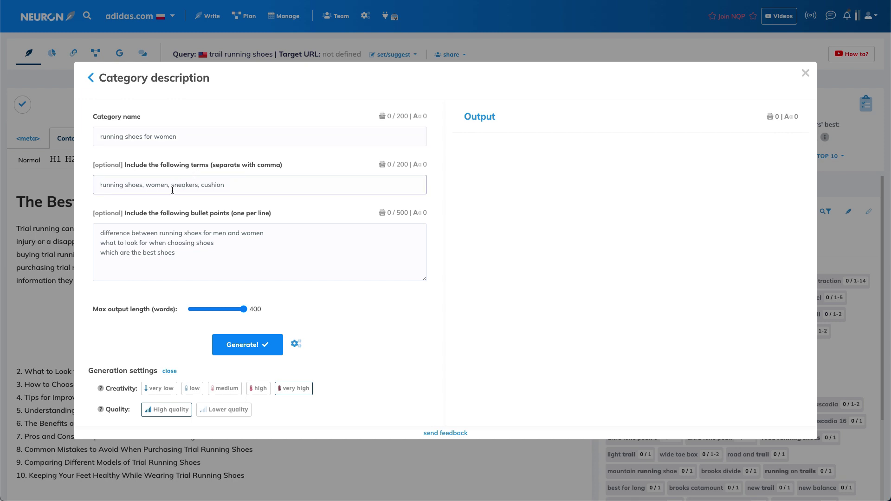
key(Home)
click(219, 259)
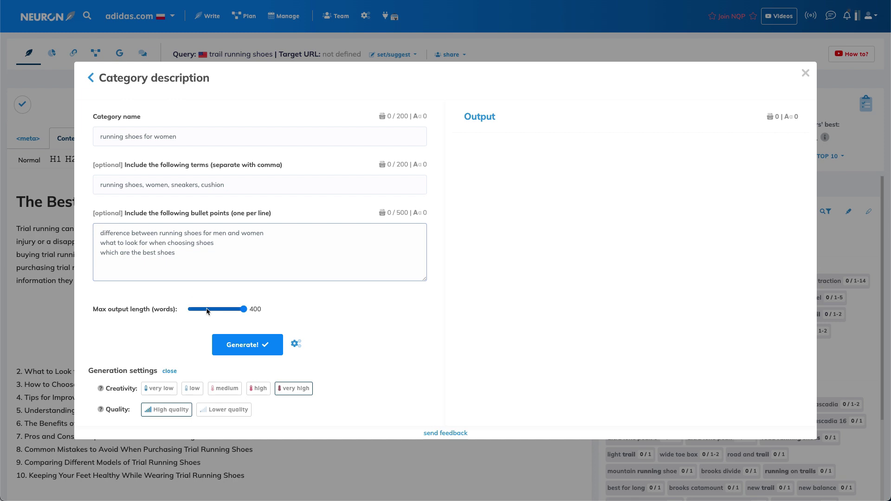
Step: Try shorter Max output length values and check the Creativity and Quality help
drag(215, 311, 350, 325)
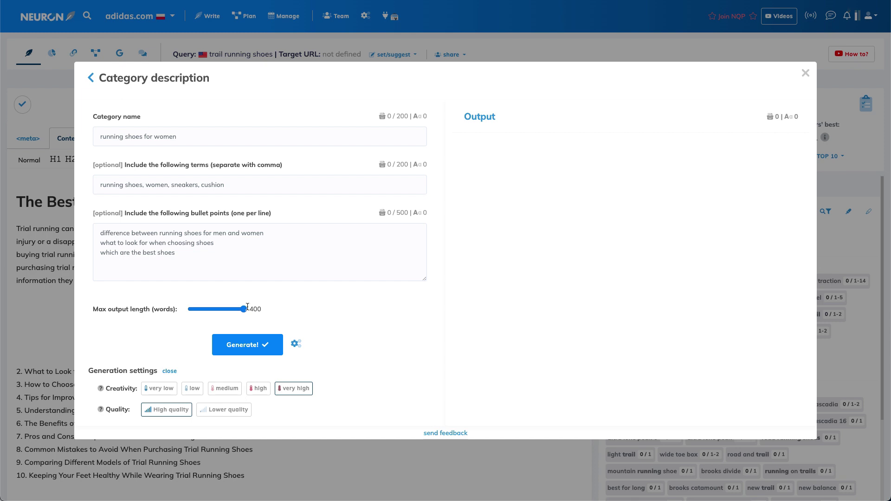
drag(244, 310, 277, 307)
mouse_move(100, 388)
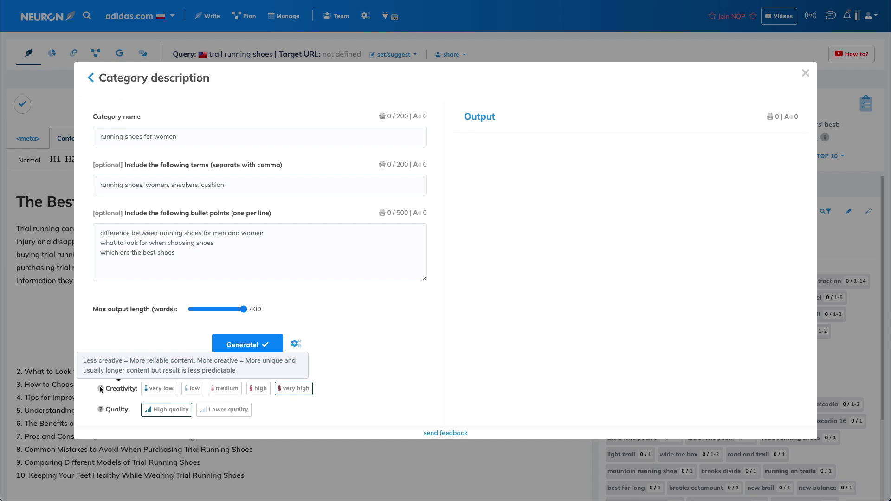
mouse_move(116, 406)
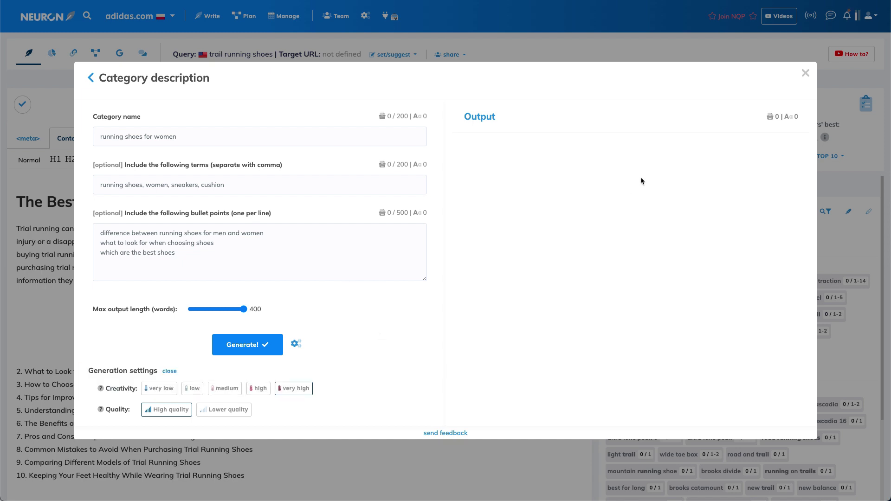
Step: Make 'How to Choose the Right Pair of Trial Running Shoes' an unnumbered H2 with surrounding blank lines
click(805, 73)
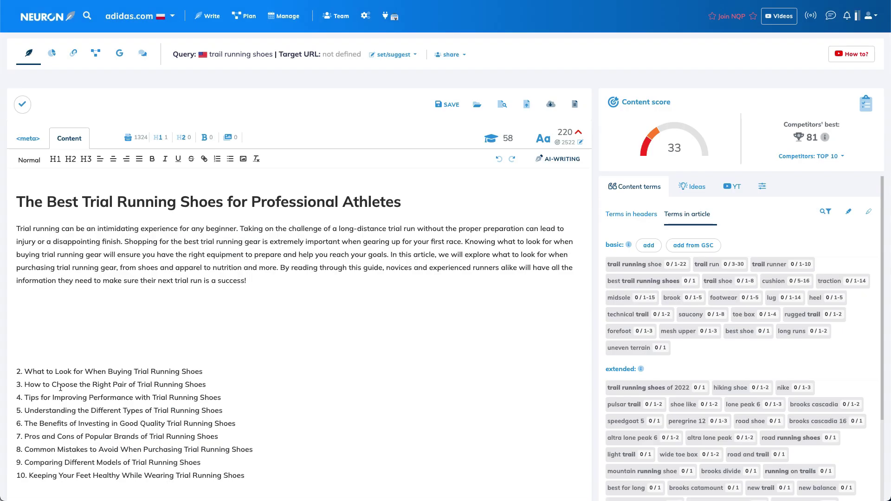
click(26, 384)
key(BackSpace)
key(BackSpace)
key(BackSpace)
key(Return)
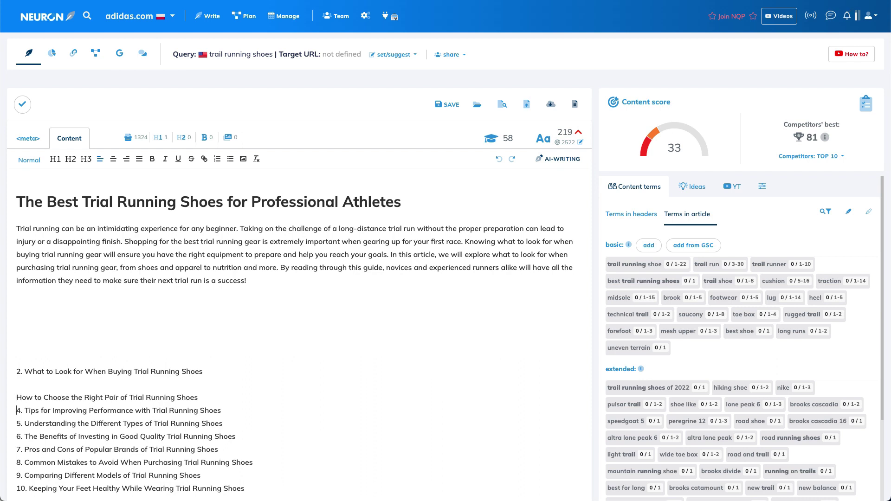
key(Return)
key(Return)
key(Return)
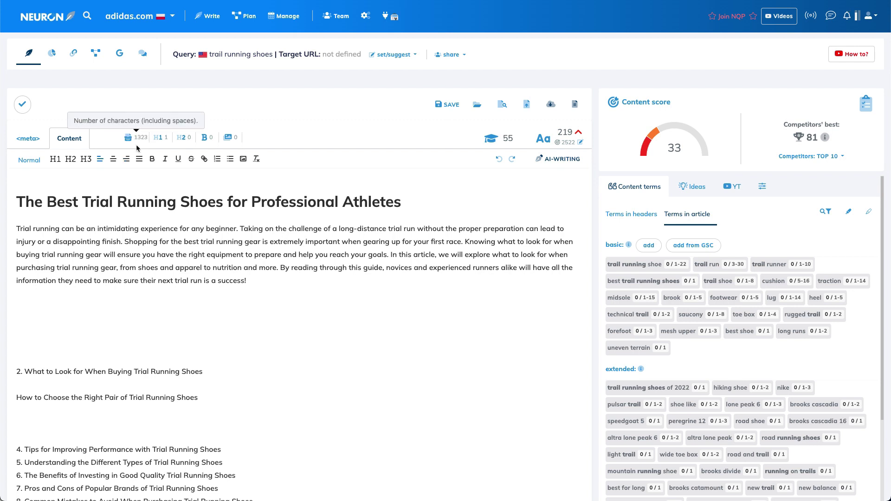
click(71, 159)
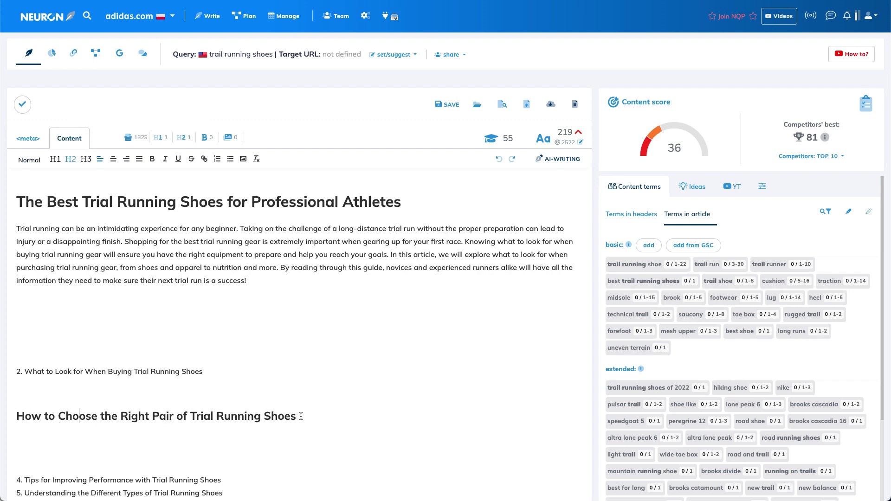
Step: Generate an [AI] Start paragraph on comfort, fit and grip and insert it below that heading
drag(303, 416, 15, 418)
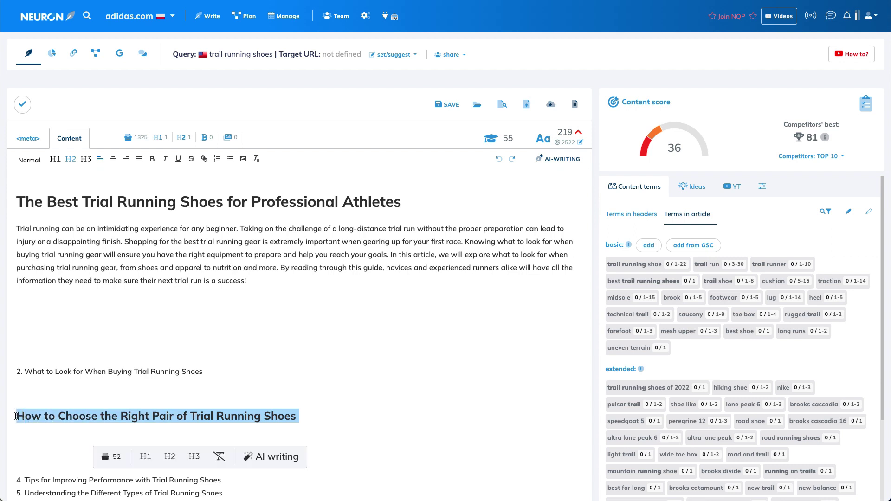
click(278, 460)
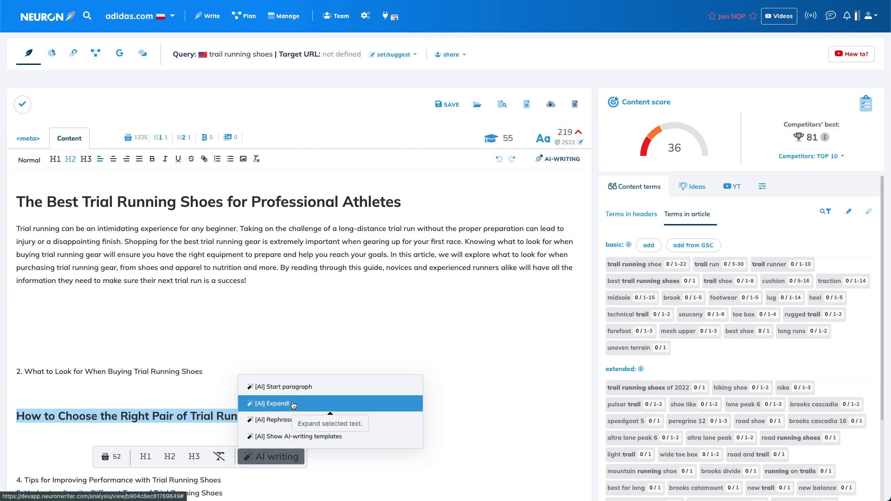
click(303, 386)
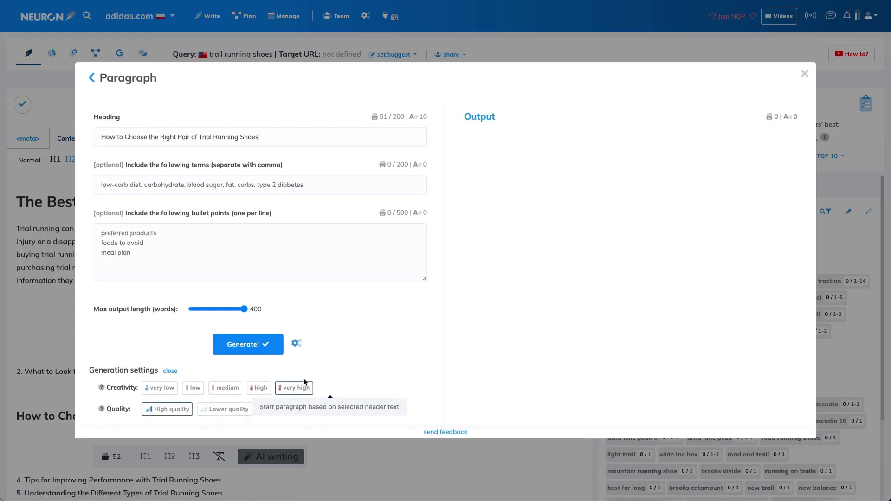
click(124, 137)
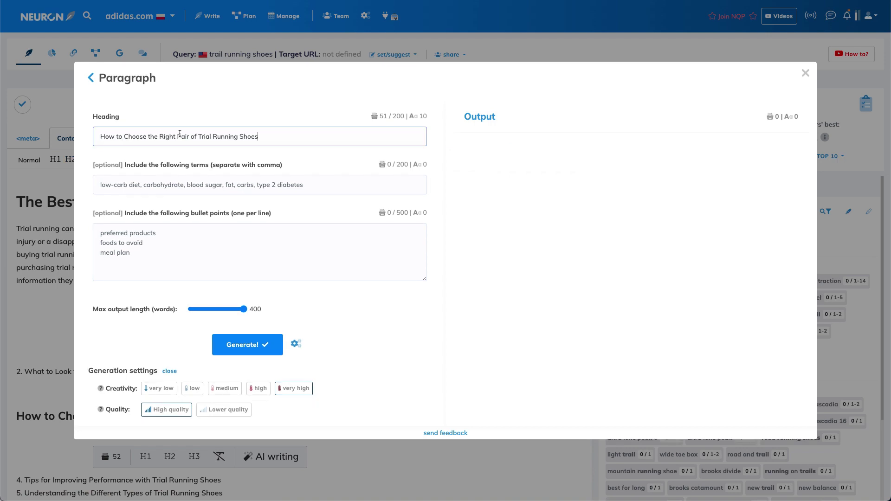
click(256, 138)
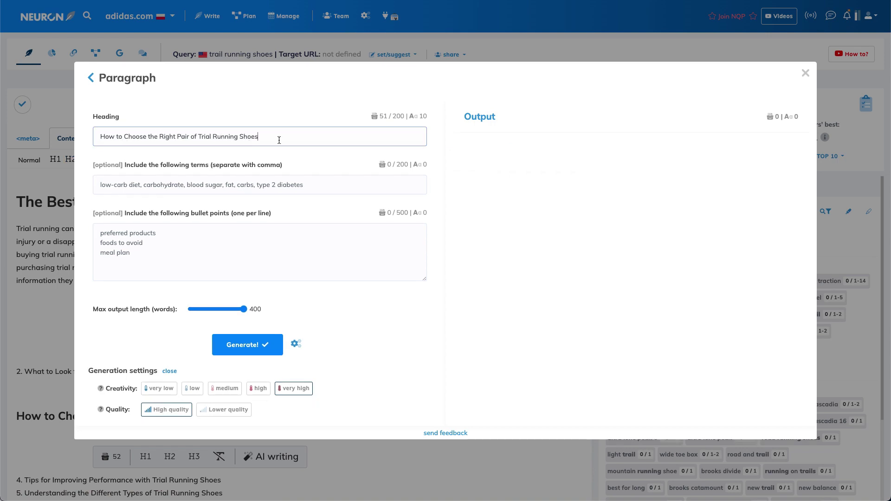
click(257, 349)
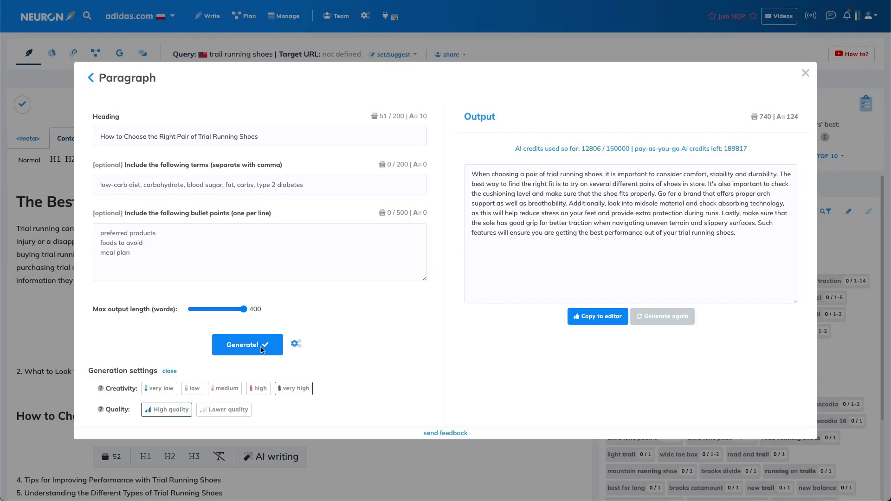
click(599, 316)
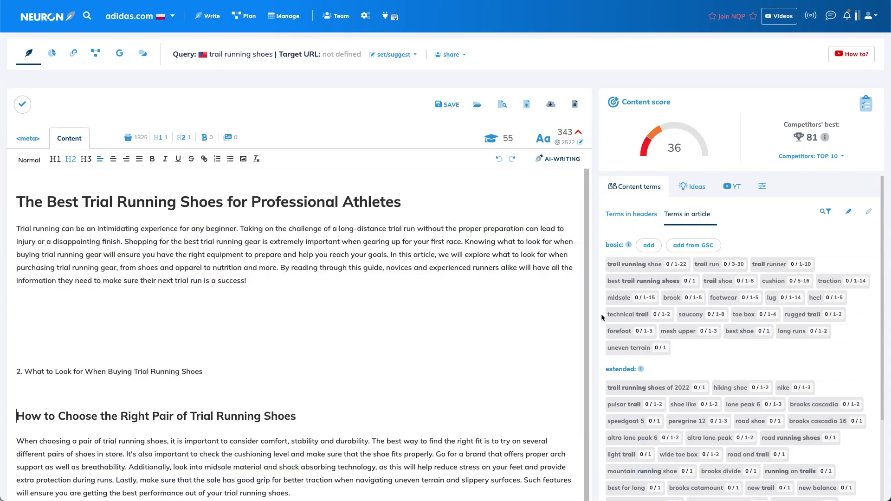
Step: Draft the 'What to Look for in a Trail Running Shoe' header with its suggested terms and copy it into the article
scroll(368, 363, down, 1)
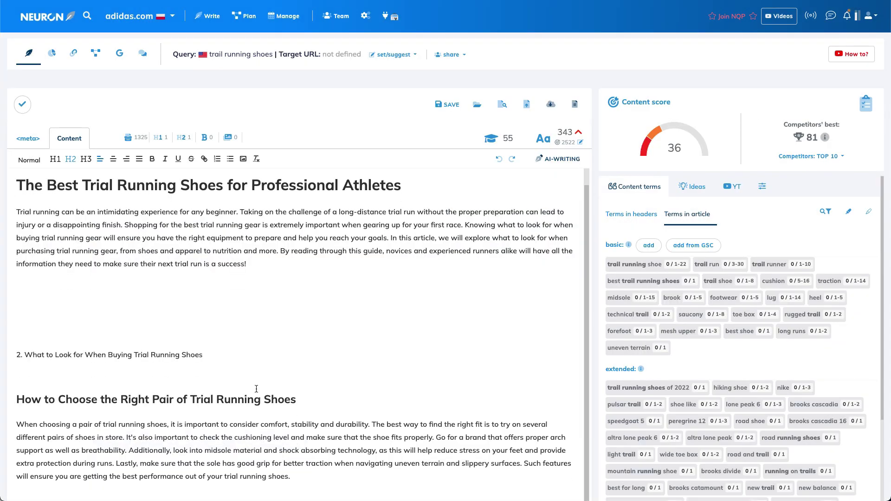
scroll(417, 275, down, 3)
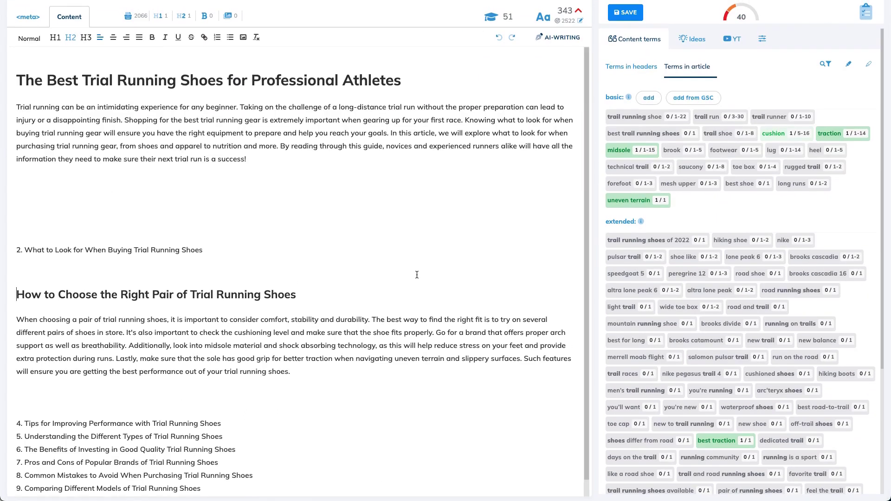
scroll(577, 97, up, 3)
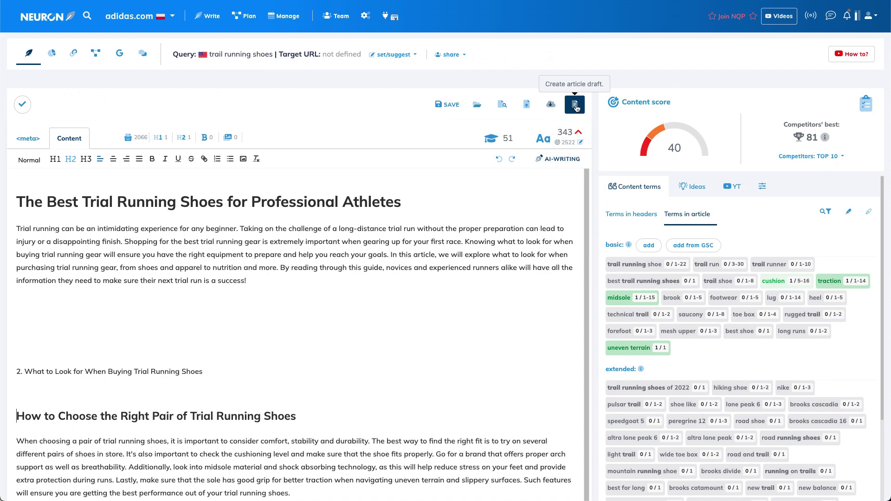
click(575, 105)
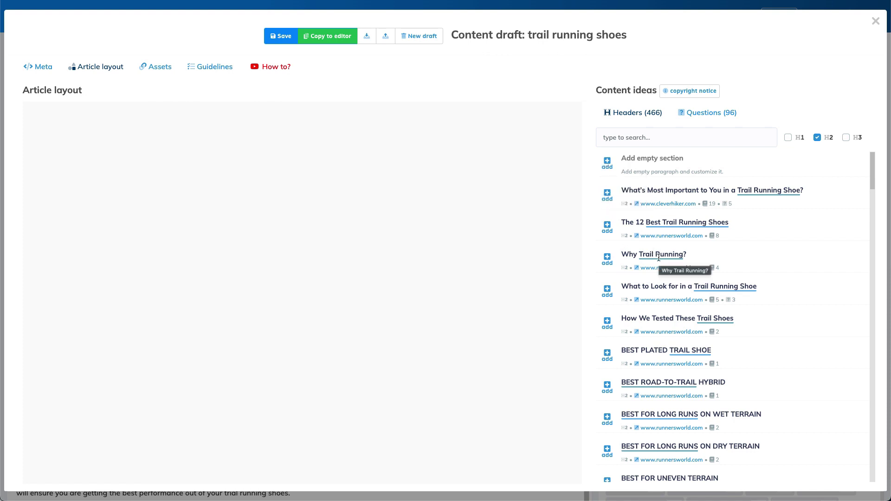
click(607, 291)
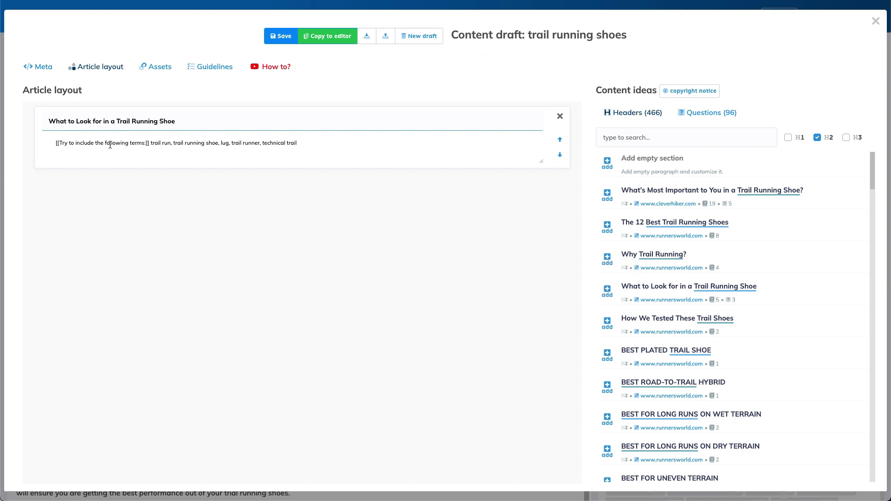
drag(106, 144, 299, 144)
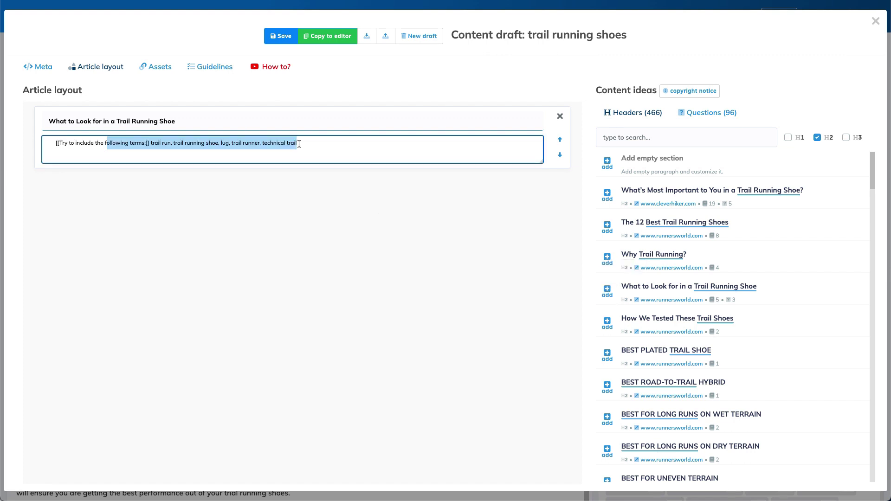
click(313, 144)
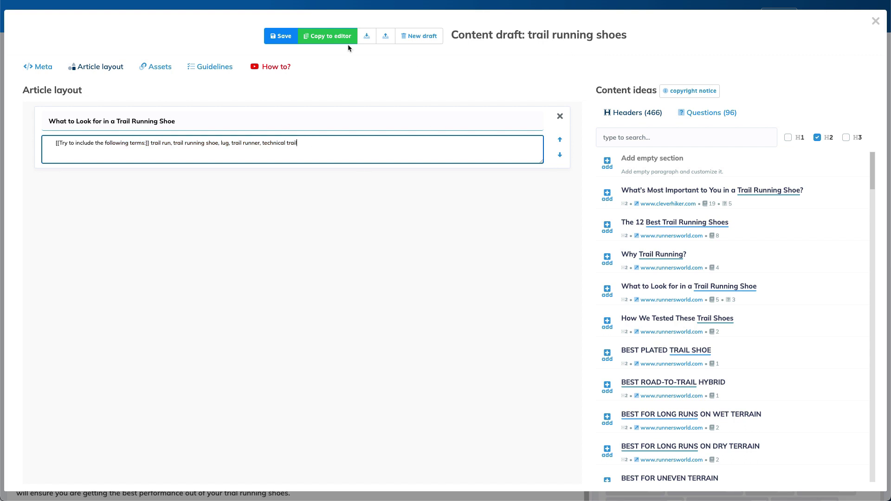
click(327, 36)
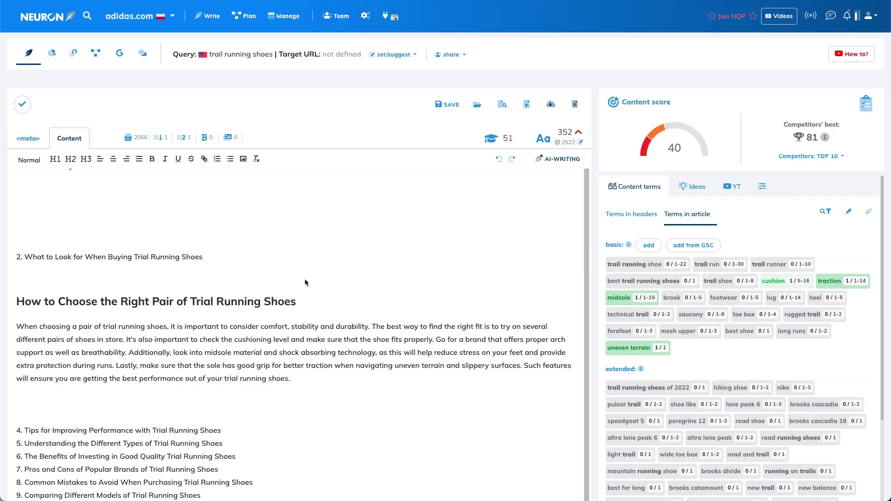
Step: Generate a paragraph from the pre-filled heading and terms, and insert it under 'What to Look for in a Trail Running Shoe'
scroll(304, 278, down, 3)
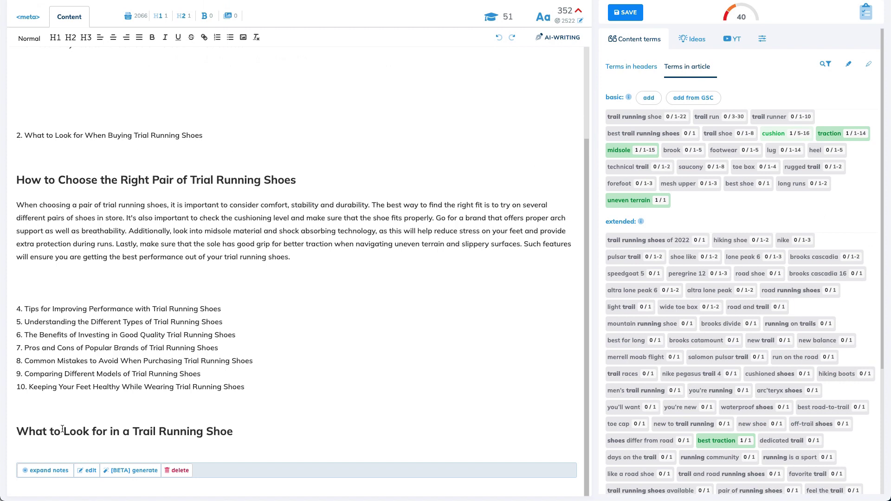
click(145, 478)
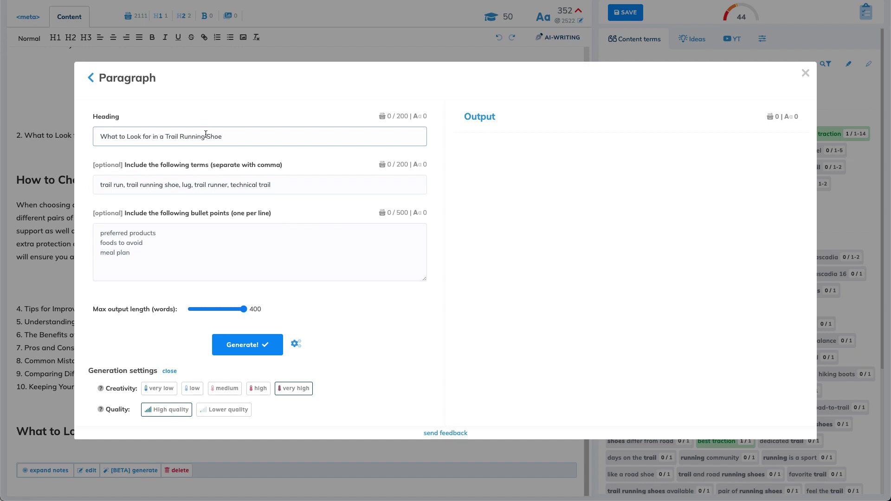
drag(206, 136, 96, 136)
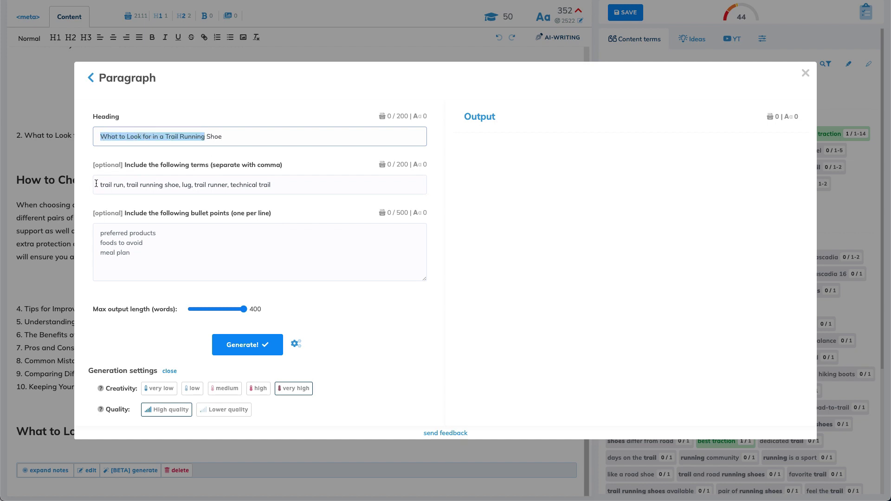
drag(96, 183, 324, 184)
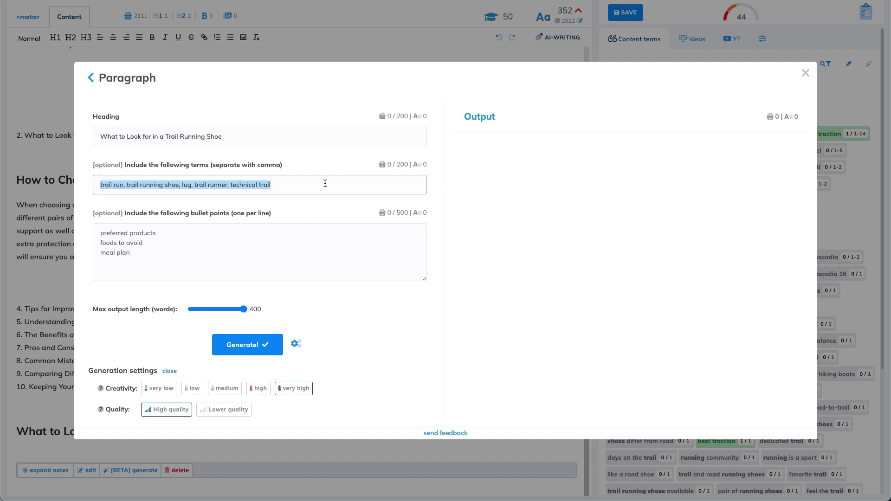
click(263, 343)
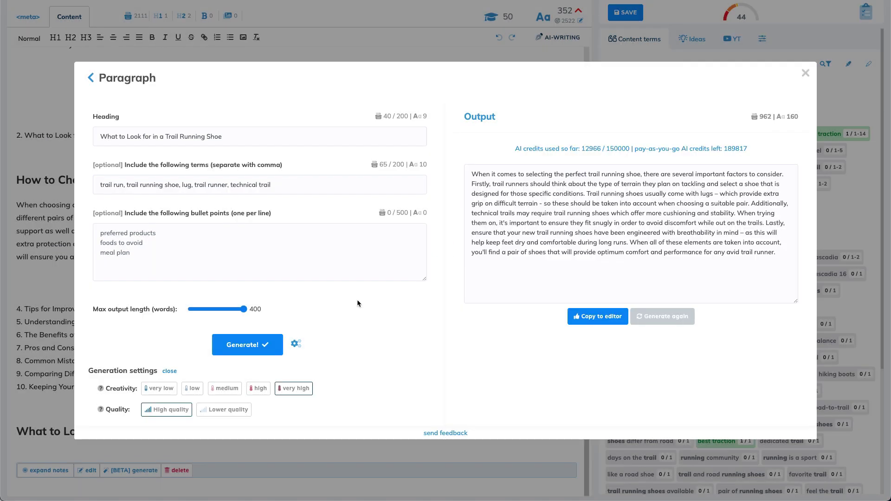
click(598, 316)
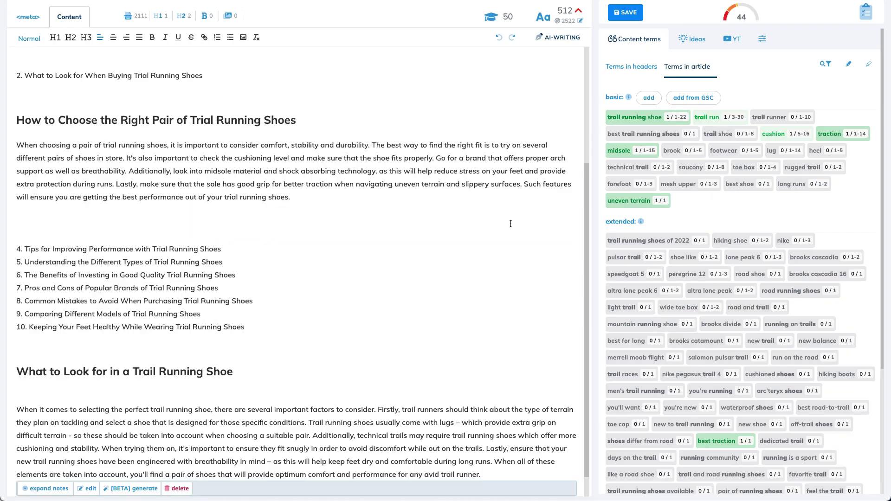
scroll(515, 195, up, 5)
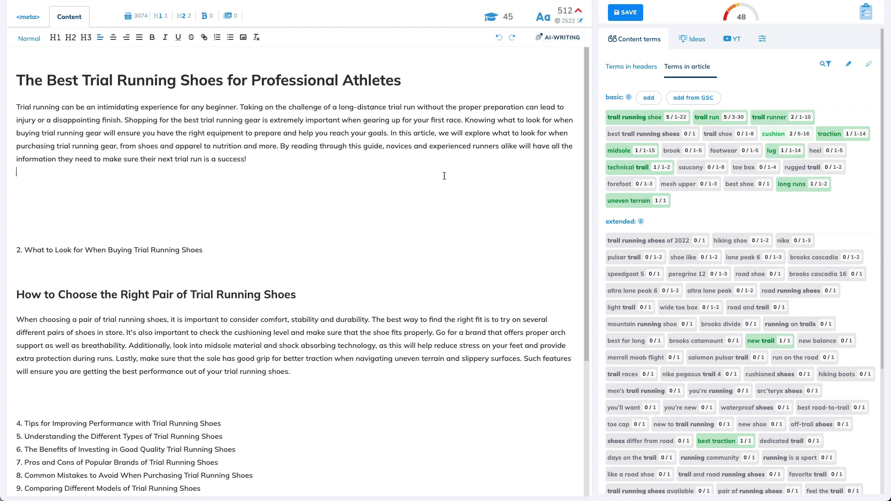
drag(220, 250, 25, 251)
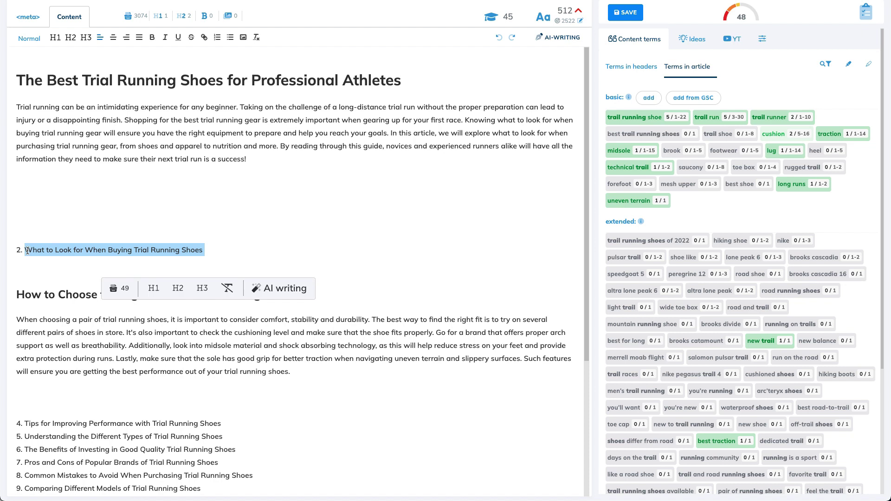
click(299, 290)
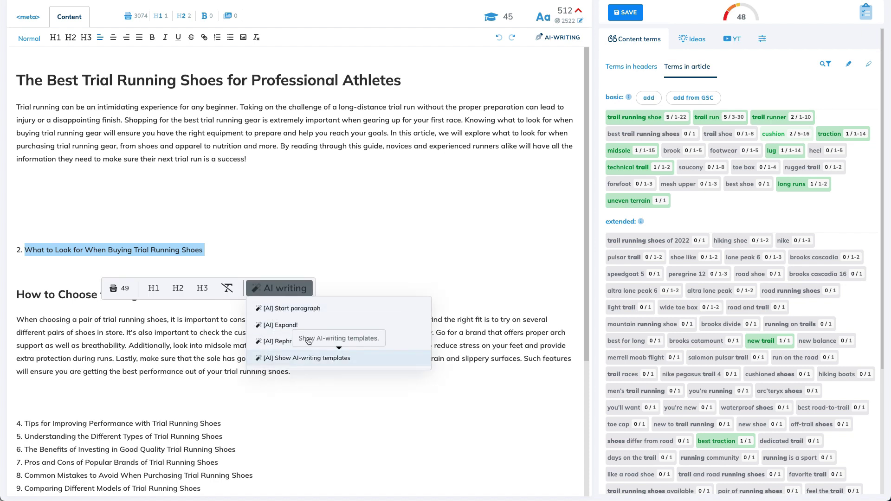
click(354, 241)
scroll(354, 241, down, 4)
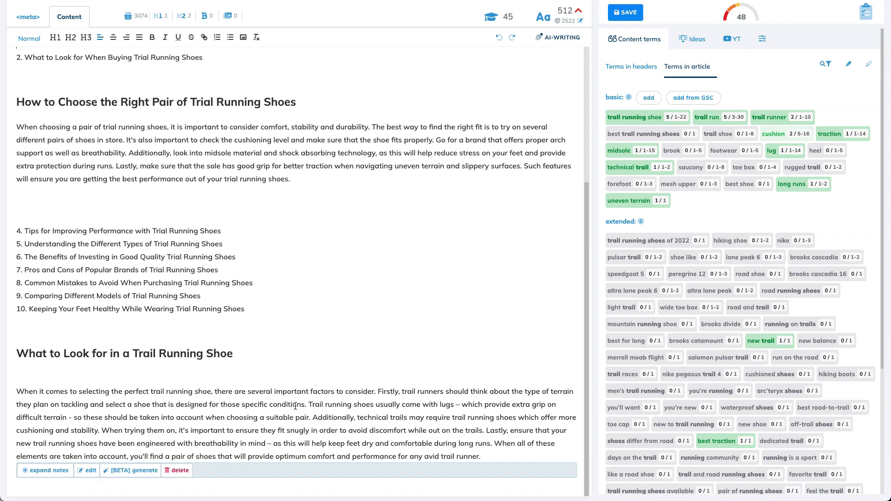
scroll(353, 321, up, 4)
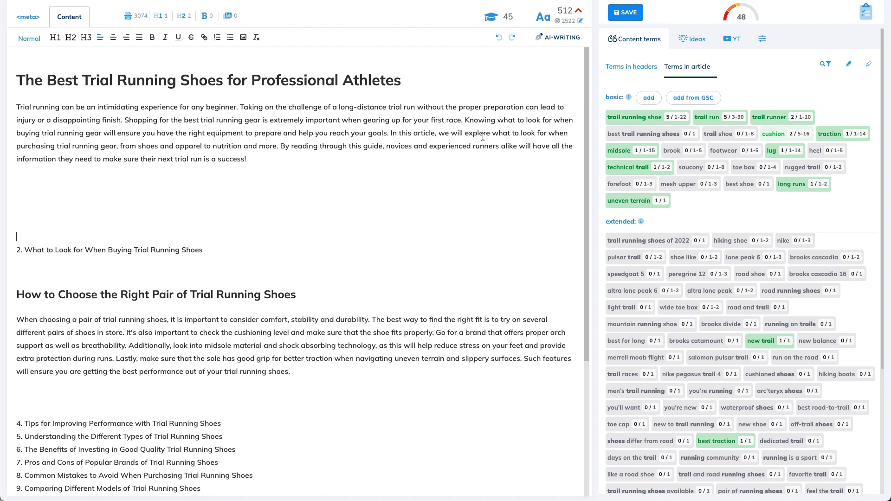